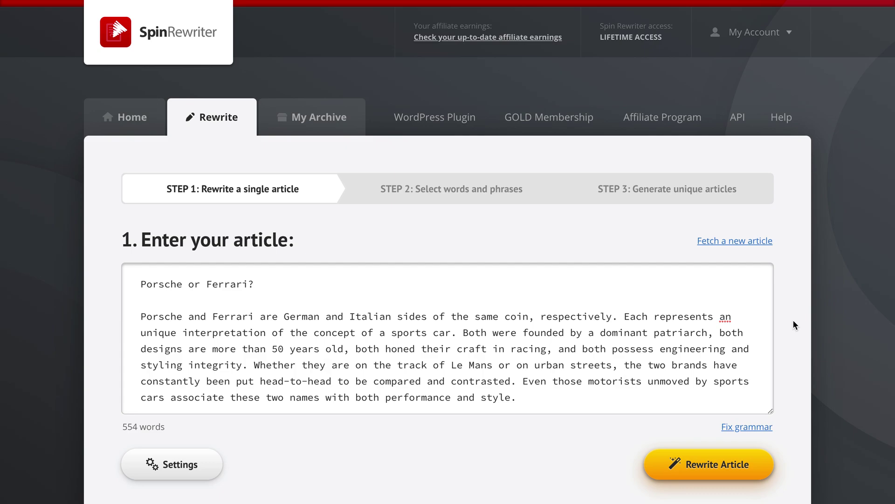
# Drag the article box's resize corner downward so it shows more paragraphs.
pyautogui.scroll(-3, 793, 320)
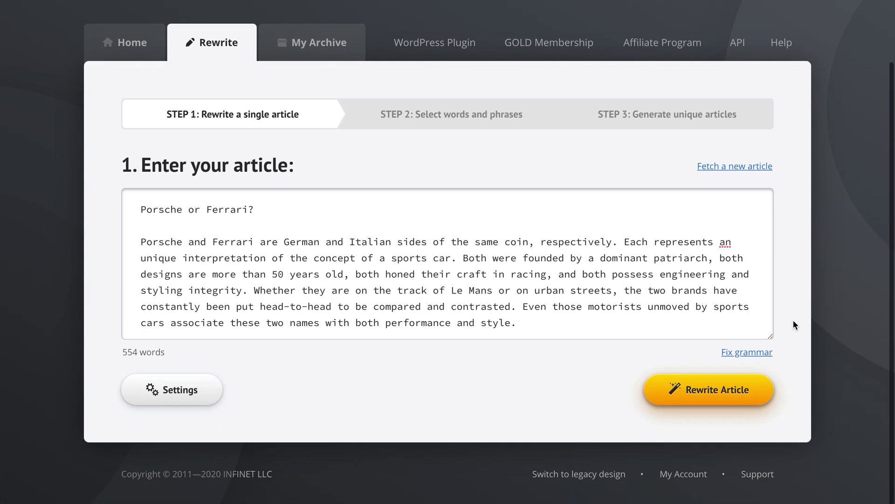
pyautogui.moveTo(770, 343); pyautogui.dragTo(770, 453)
pyautogui.scroll(-3, 794, 350)
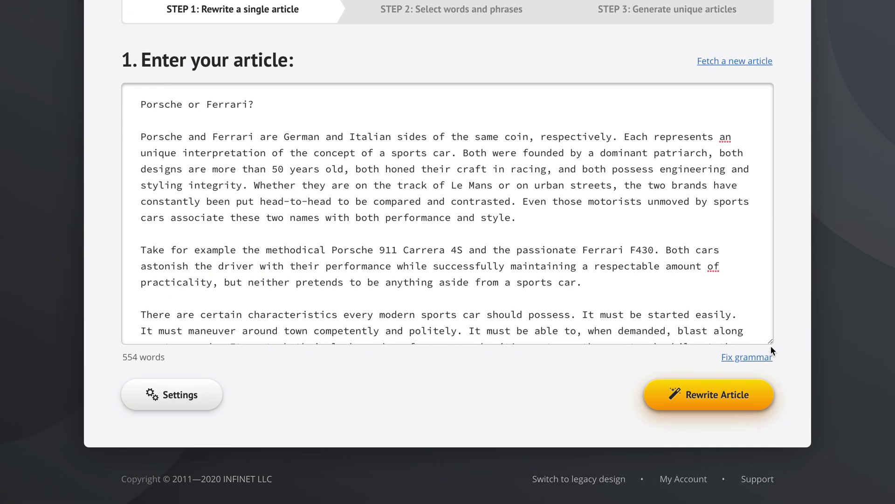
pyautogui.moveTo(770, 343); pyautogui.dragTo(770, 383)
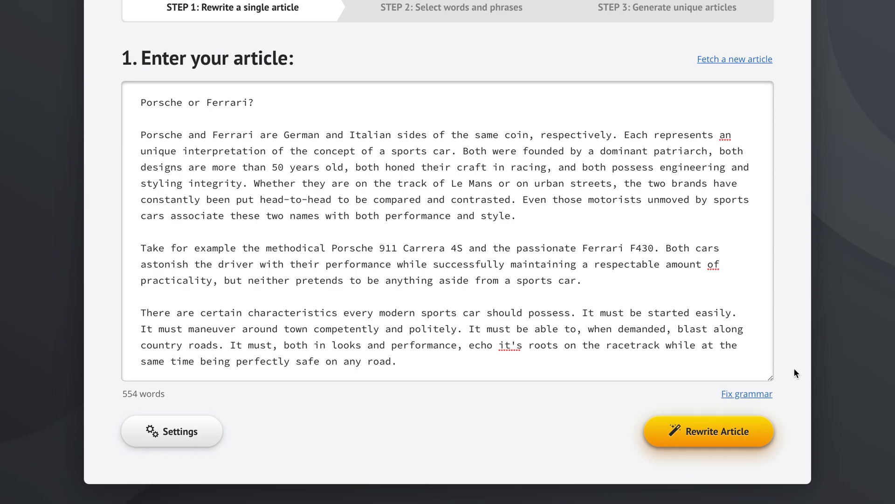
pyautogui.scroll(-2, 793, 368)
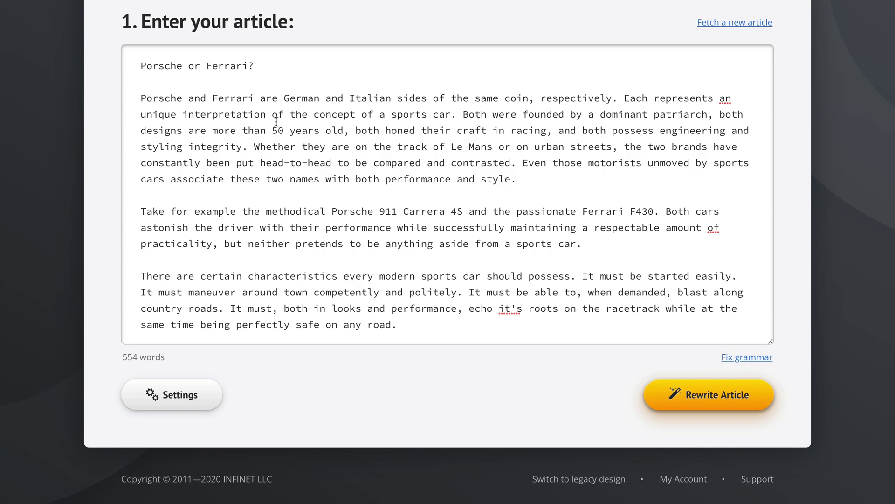
# Select the article's first sentence, then deselect it.
pyautogui.click(192, 78)
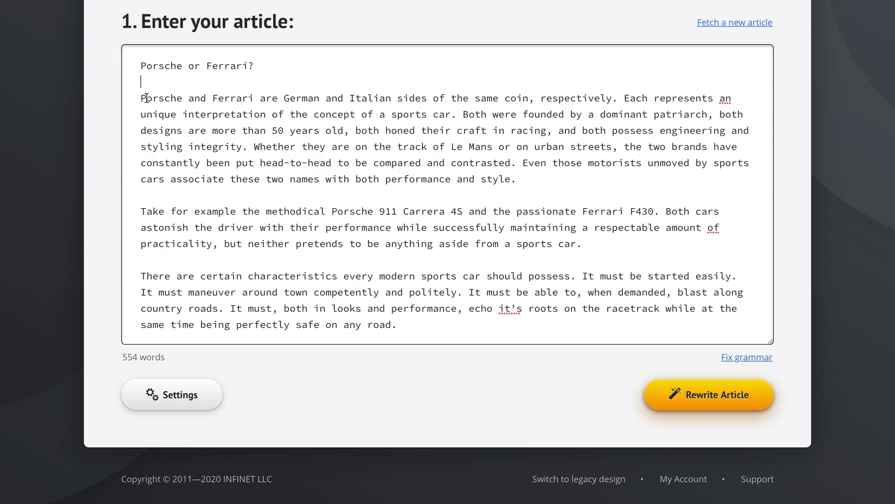
pyautogui.moveTo(141, 98); pyautogui.dragTo(618, 95)
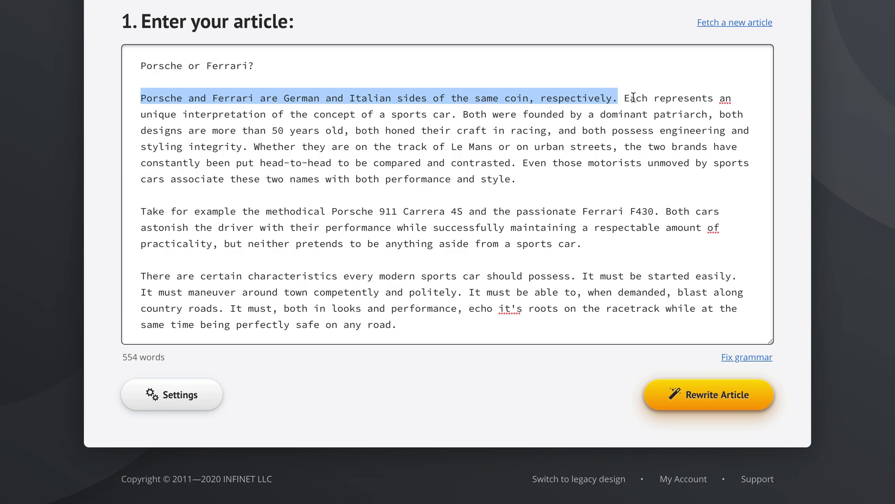
pyautogui.click(435, 373)
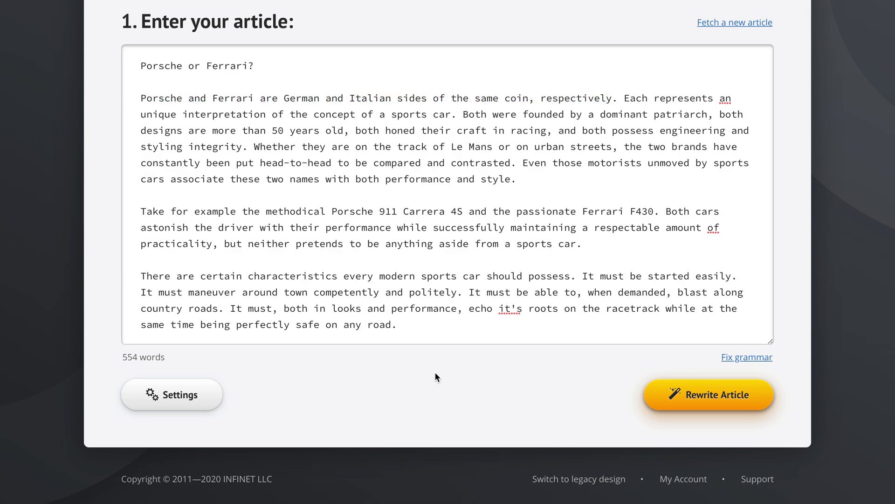
# Turn on 'Highlight sentences with your mouse to insert alternative sentences' in Settings and confirm with OK.
pyautogui.click(177, 396)
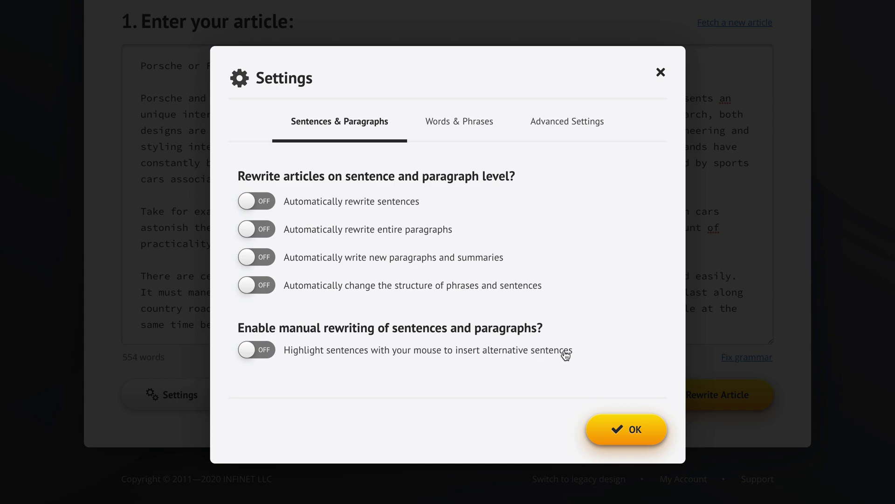
pyautogui.click(326, 353)
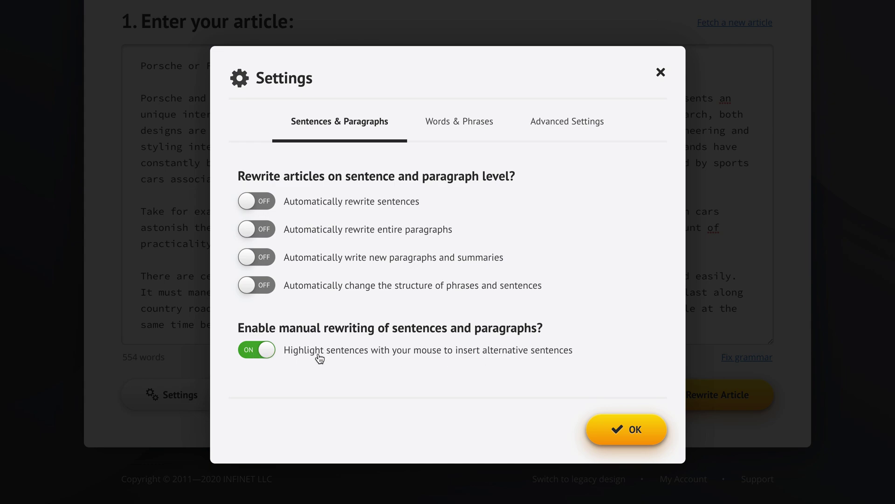
pyautogui.click(367, 355)
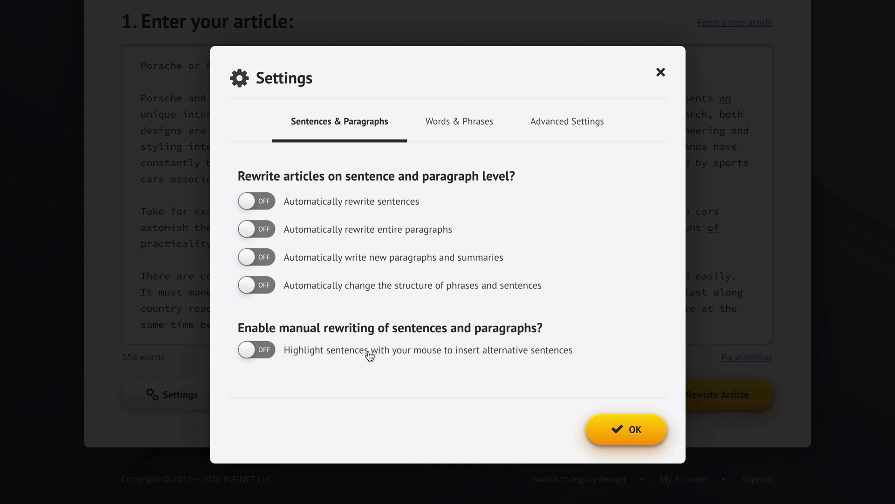
pyautogui.click(298, 357)
pyautogui.click(264, 355)
pyautogui.click(262, 355)
pyautogui.click(432, 357)
pyautogui.click(433, 357)
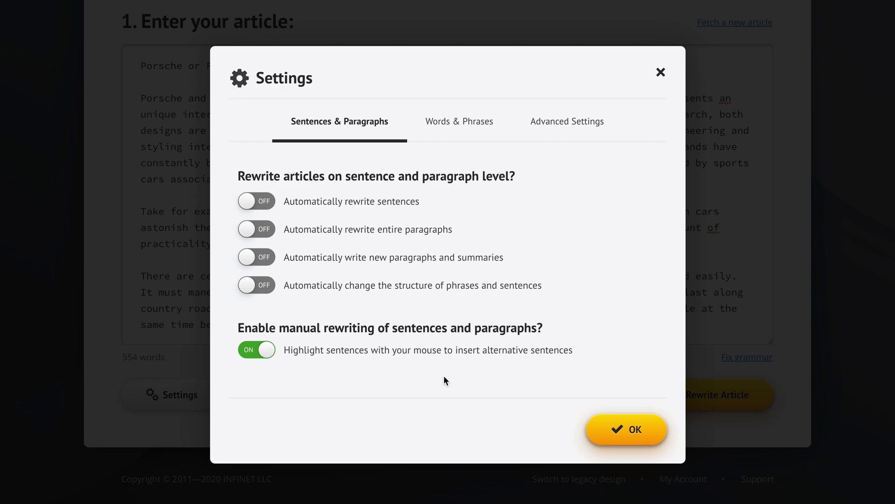
pyautogui.click(630, 430)
pyautogui.click(217, 76)
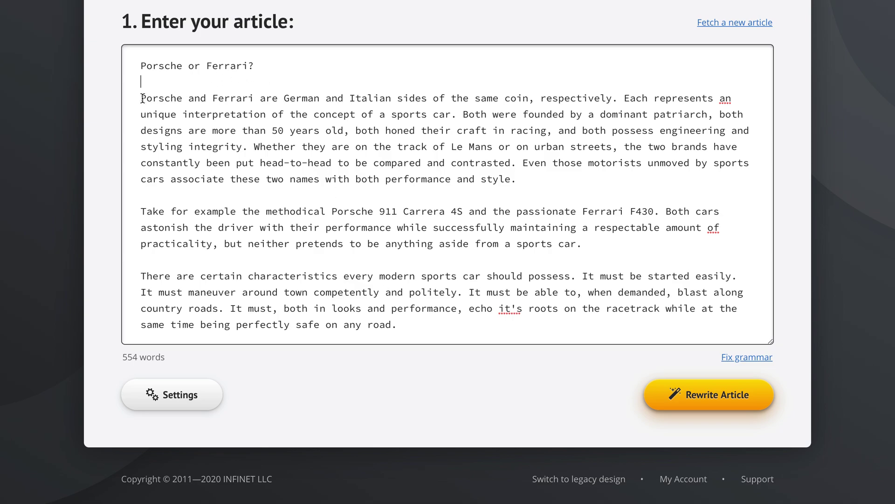
# Select the opening sentence and enter Variation 1: 'As you know, both Porsche and Ferrari are well respected…'.
pyautogui.moveTo(141, 98); pyautogui.dragTo(617, 99)
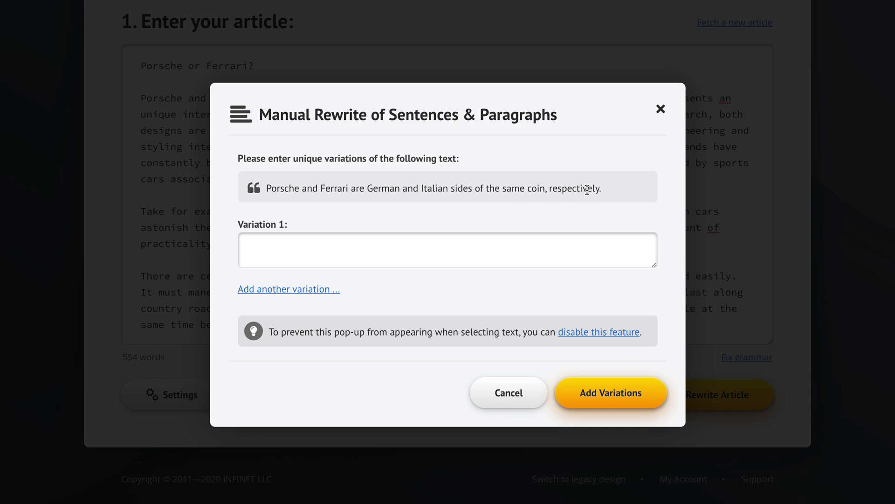
pyautogui.click(341, 243)
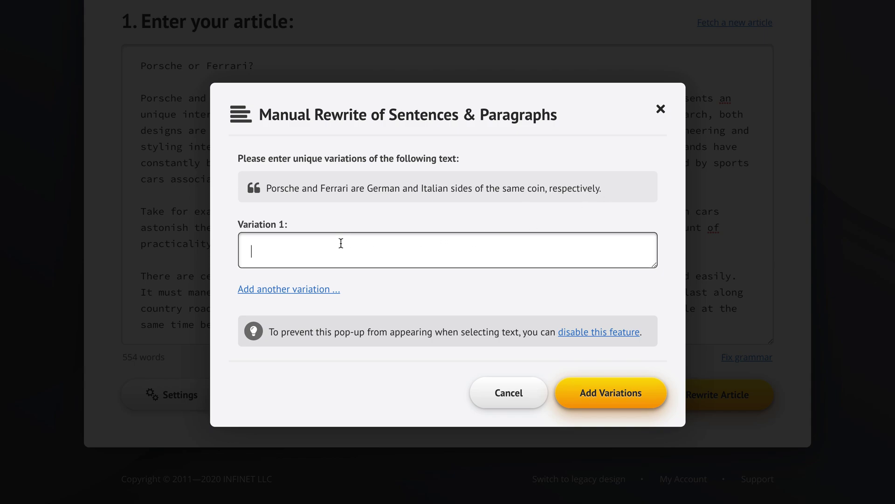
pyautogui.write('Both')
pyautogui.press('BackSpace')
pyautogui.press('BackSpace')
pyautogui.press('BackSpace')
pyautogui.press('BackSpace')
pyautogui.write('As you know, both Porsche and Ferrari are well respected ')
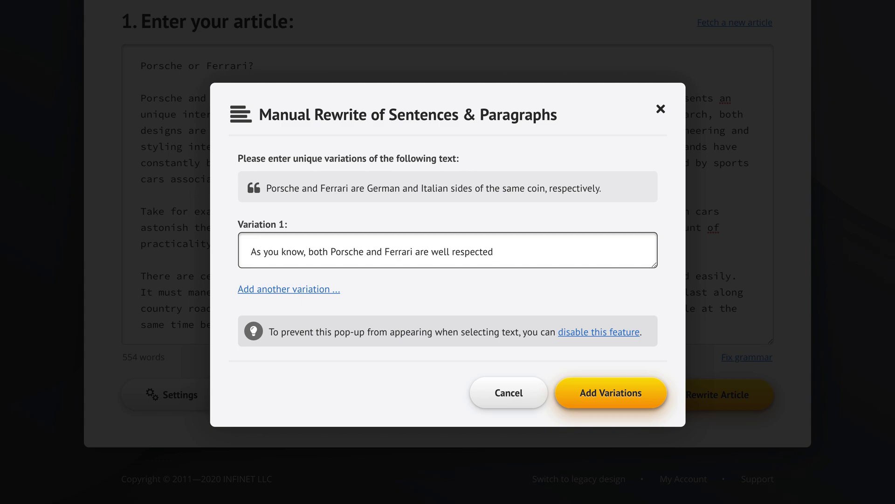
pyautogui.write('German and Italian brands, respectively.')
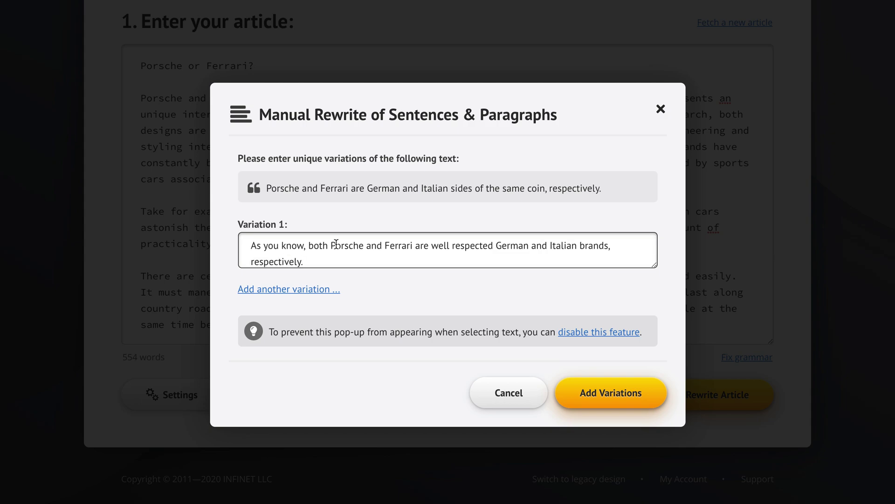
# Enter Variation 2, 'Porsche and Ferrari both have rich heritage…', and add both variations.
pyautogui.click(297, 290)
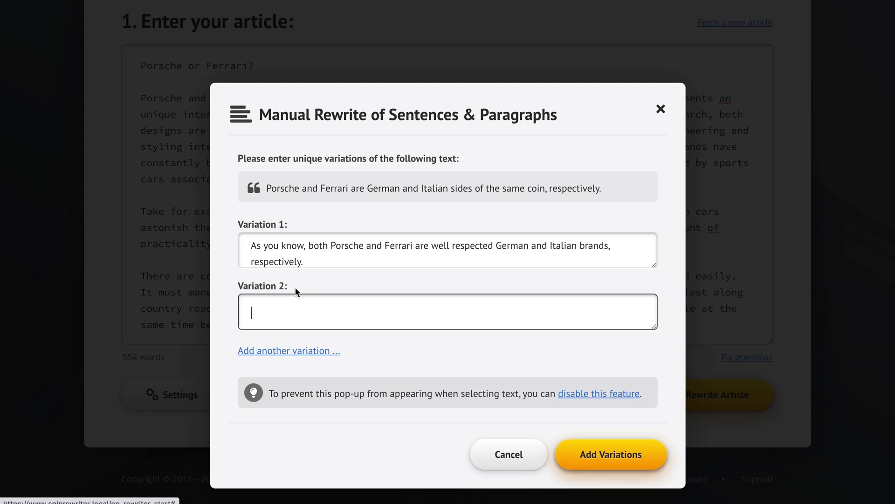
pyautogui.write('P')
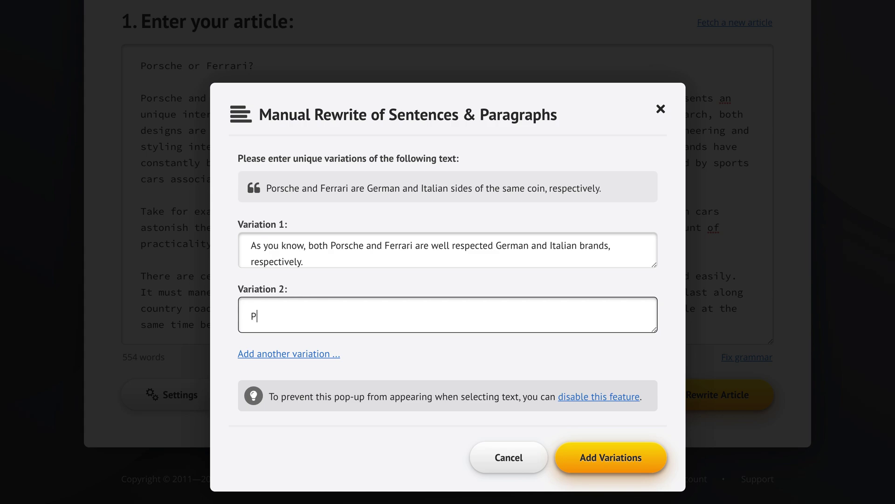
pyautogui.write('orsche and Ferrari both have ri')
pyautogui.write('ch heritage, one a')
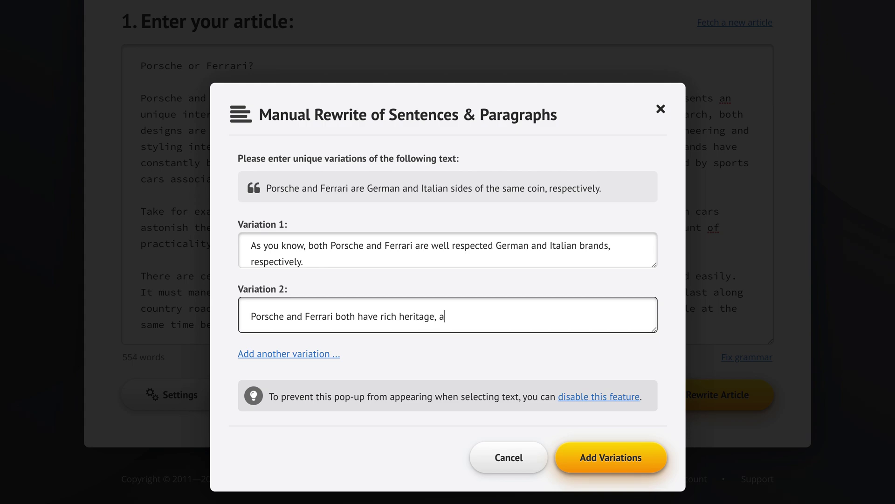
pyautogui.write('s a German b')
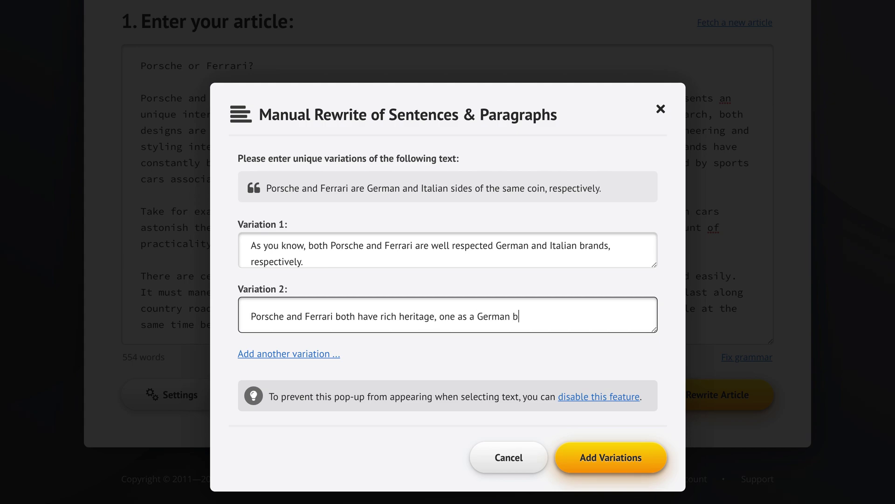
pyautogui.write('rand,and the other as an Italian brand.')
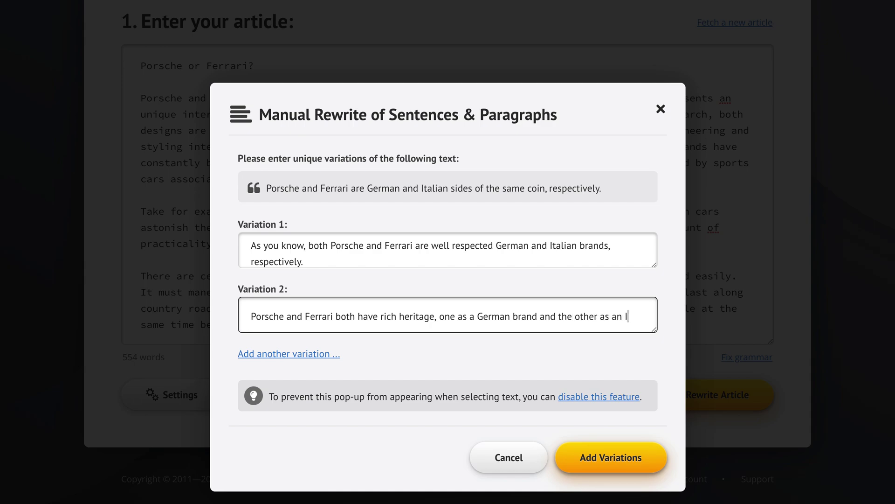
pyautogui.click(387, 343)
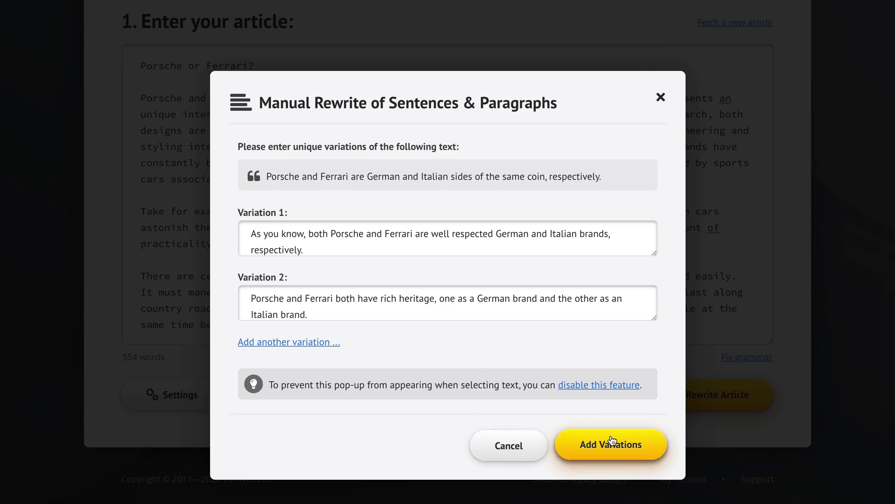
pyautogui.click(624, 448)
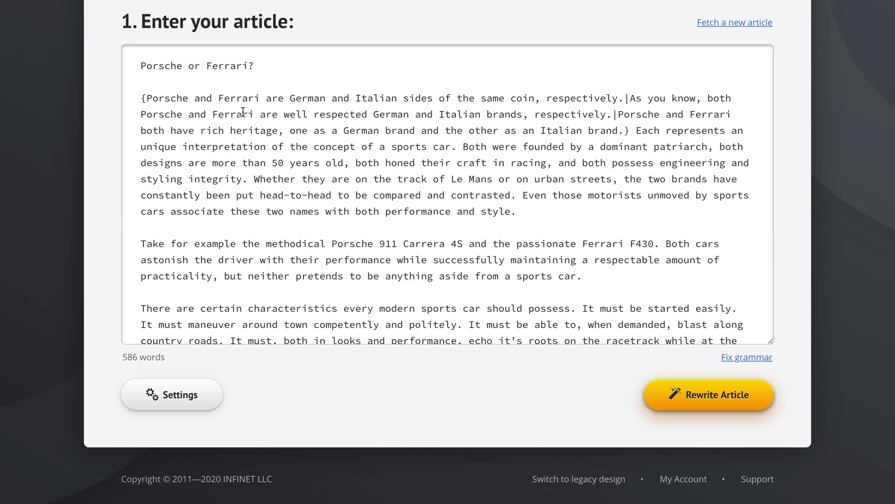
pyautogui.moveTo(142, 98); pyautogui.dragTo(145, 98)
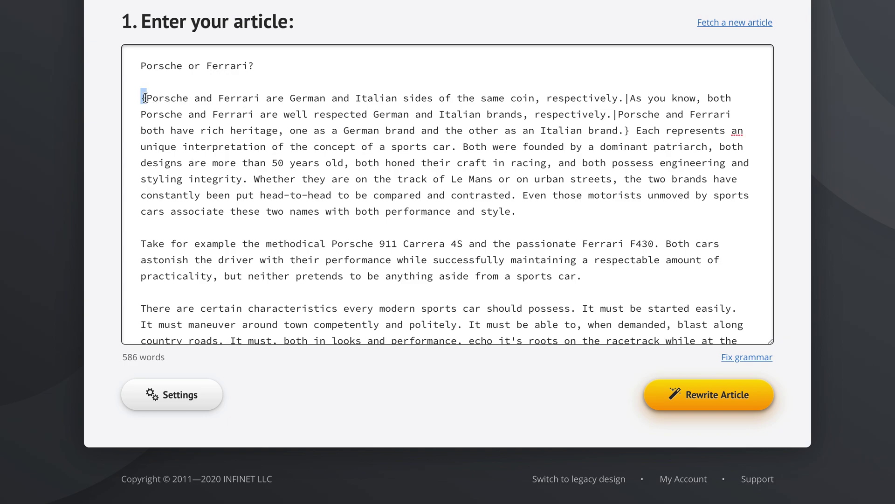
pyautogui.click(147, 97)
pyautogui.moveTo(147, 97); pyautogui.dragTo(623, 96)
pyautogui.click(660, 108)
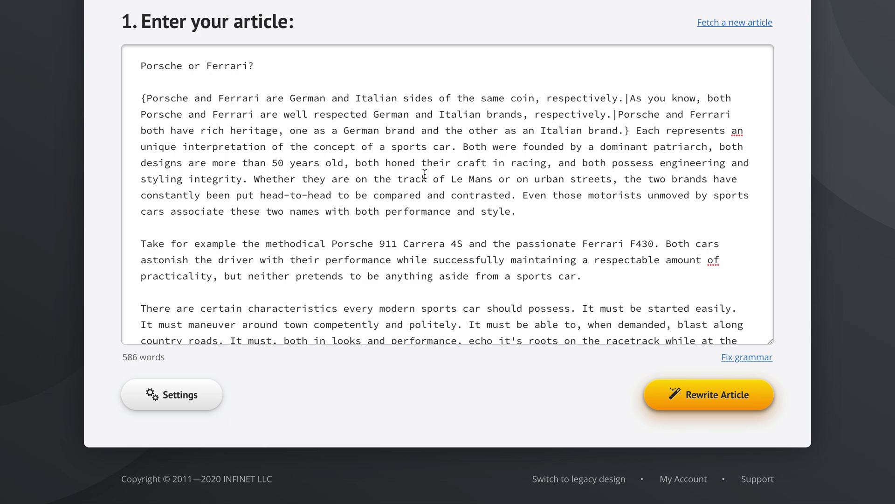
# Select the 'Take for example' paragraph and add the alternative 'our custom alternative for paragraph 2 of the original article.'.
pyautogui.scroll(-3, 425, 173)
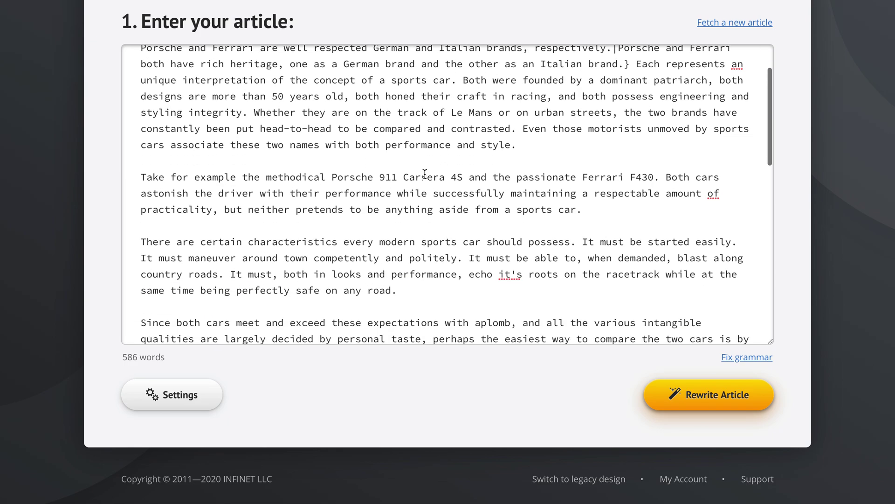
pyautogui.moveTo(142, 149); pyautogui.dragTo(608, 174)
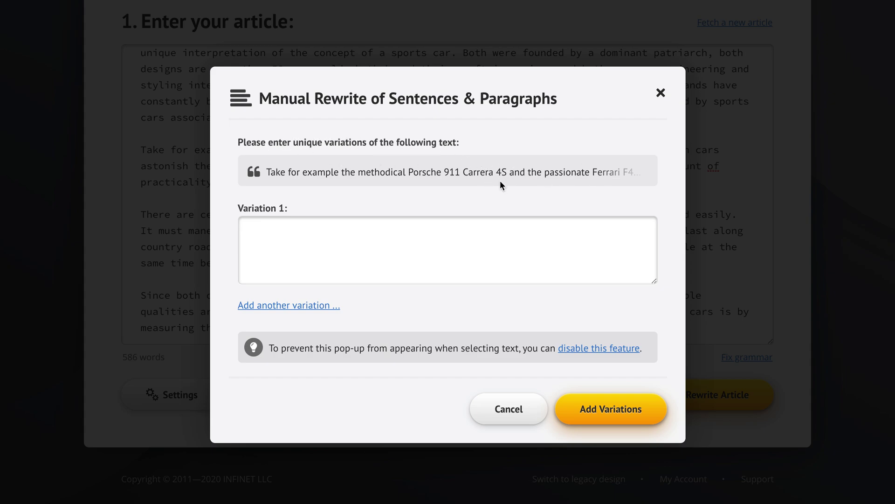
pyautogui.click(448, 252)
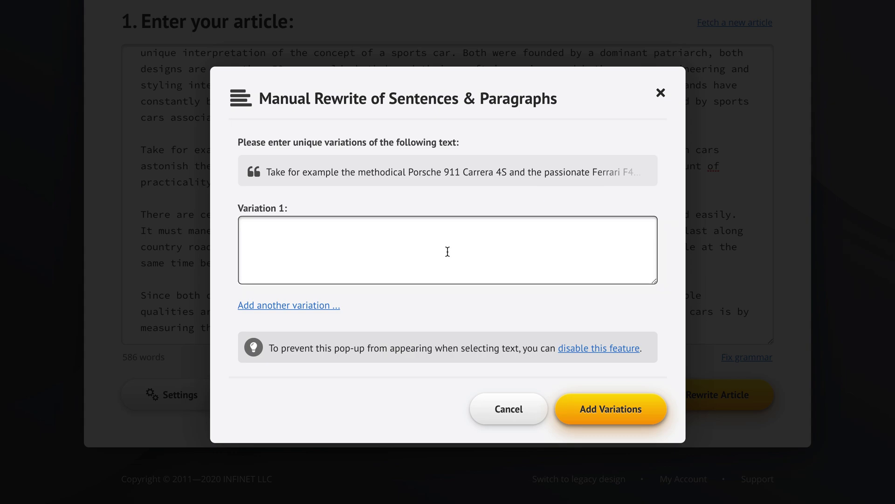
pyautogui.write('This is our custom alternative for paragraph 2 of the orig')
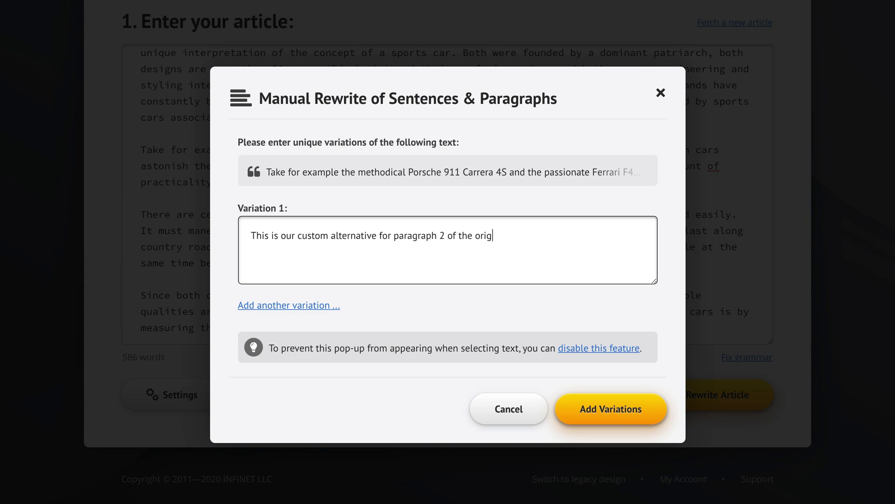
pyautogui.write('inal article.')
pyautogui.click(593, 409)
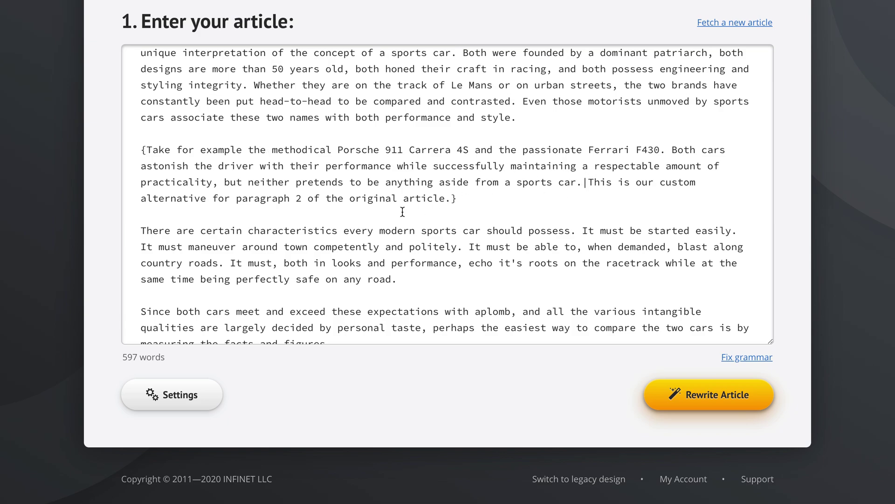
pyautogui.scroll(-4, 408, 224)
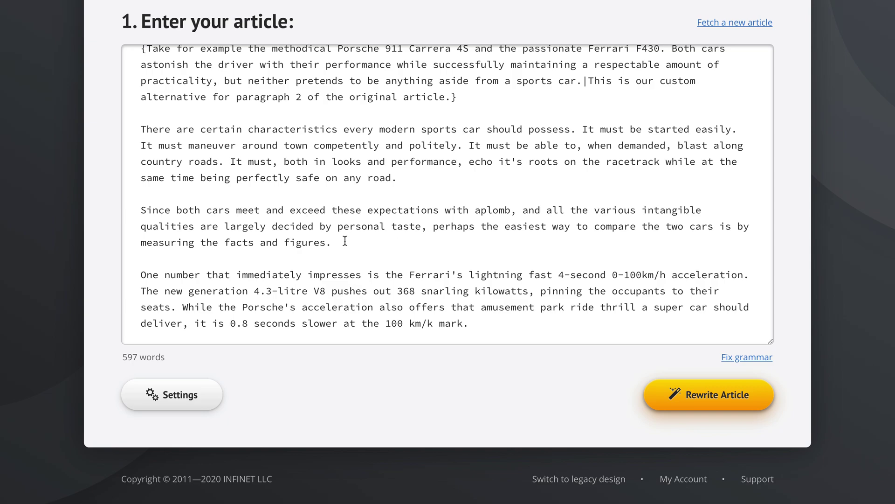
pyautogui.moveTo(142, 208); pyautogui.dragTo(353, 246)
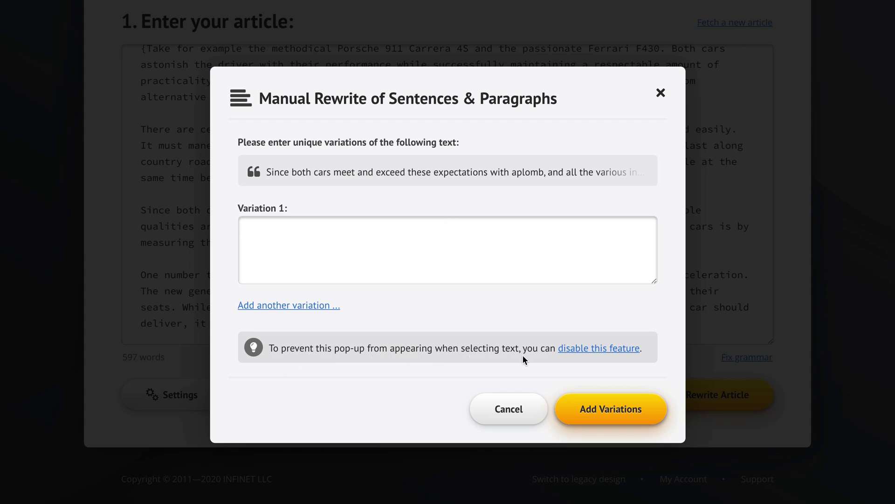
# Disable the highlighted-sentence pop-up in Settings, then select and clear the 'Since both cars' paragraph.
pyautogui.click(594, 348)
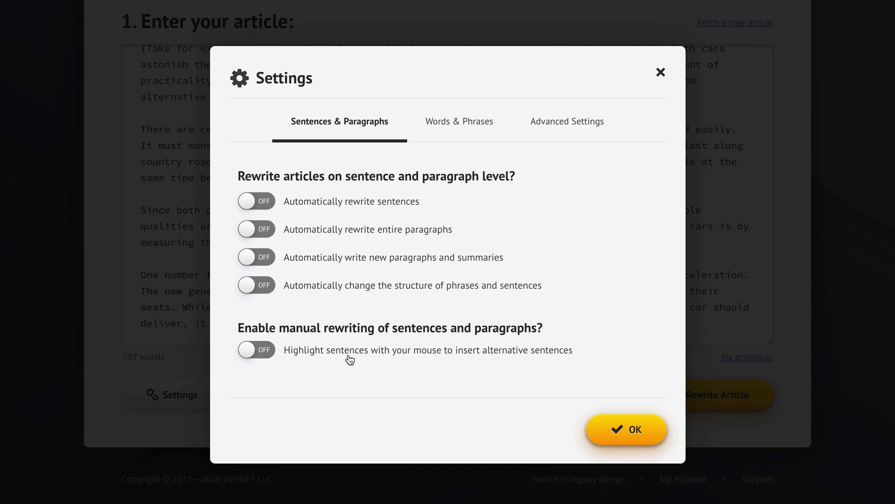
pyautogui.click(635, 427)
pyautogui.tripleClick(141, 212)
pyautogui.moveTo(307, 226); pyautogui.dragTo(363, 249)
pyautogui.click(372, 250)
# Delete the 'Since both cars' paragraph from the article.
pyautogui.click(259, 206)
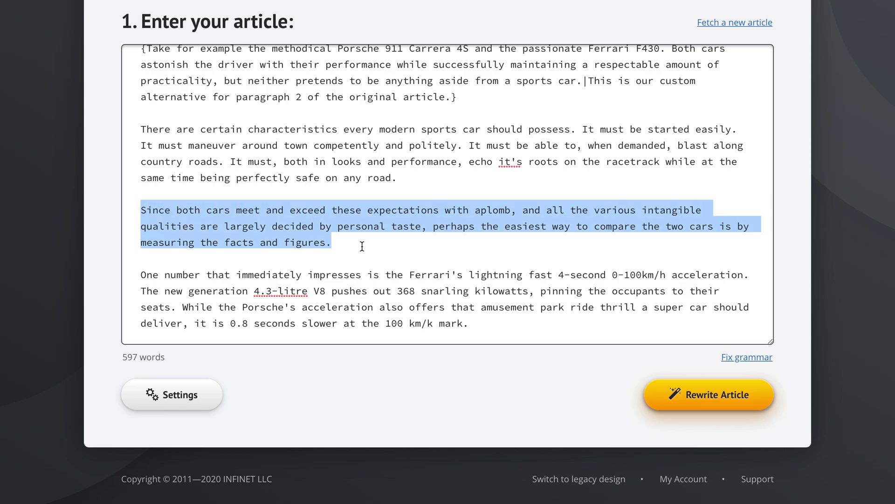
pyautogui.press('BackSpace')
pyautogui.press('BackSpace')
pyautogui.press('BackSpace')
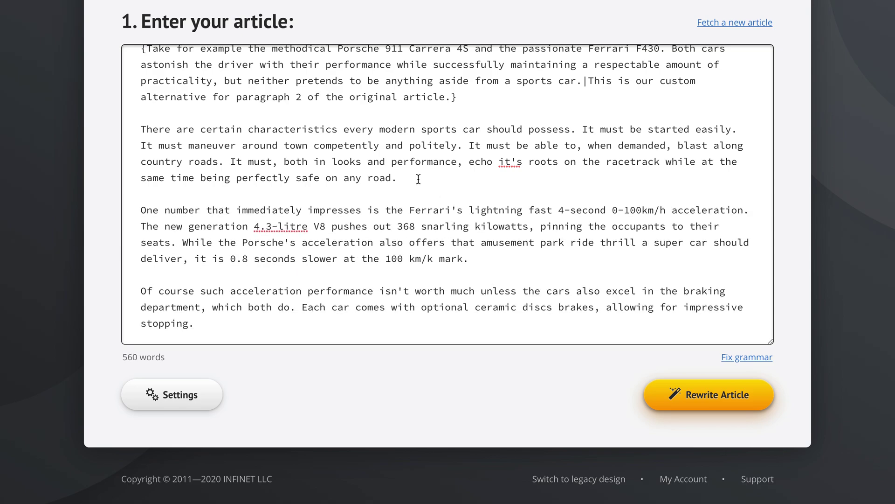
pyautogui.moveTo(413, 181); pyautogui.dragTo(134, 129)
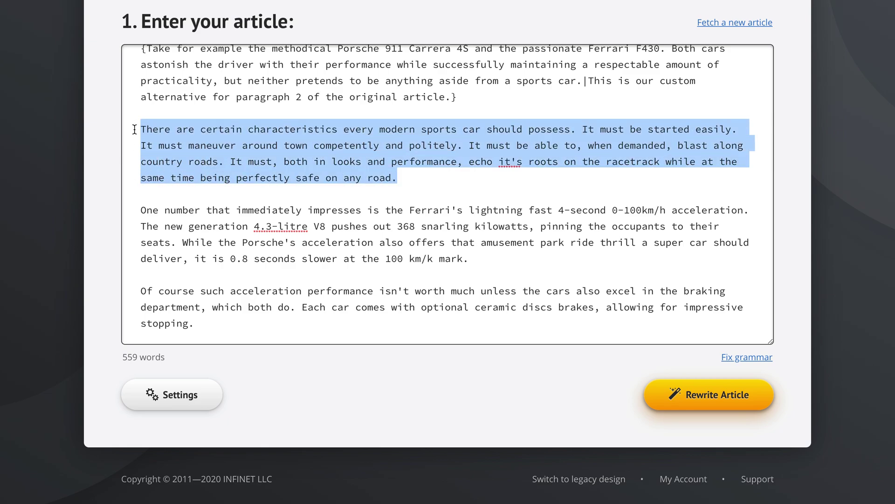
pyautogui.click(218, 150)
# Re-enable manual sentence rewriting in Settings, then test it on the 'One number' paragraph without changes.
pyautogui.click(192, 396)
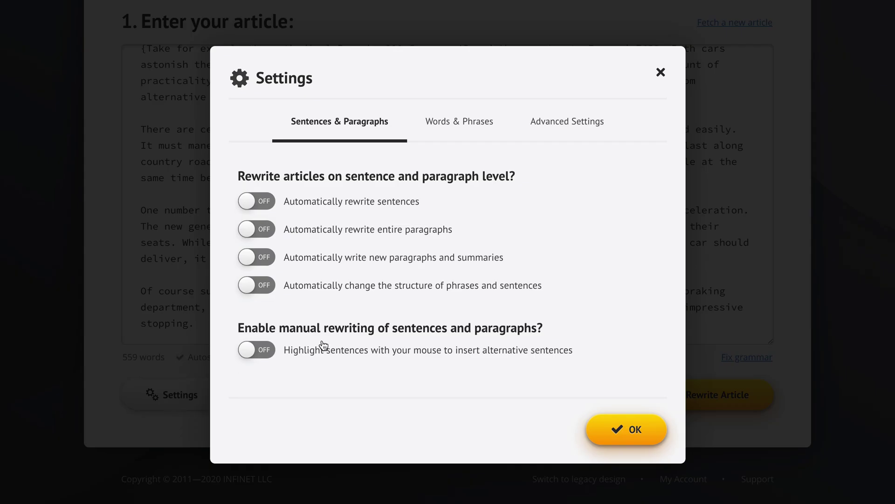
pyautogui.click(363, 354)
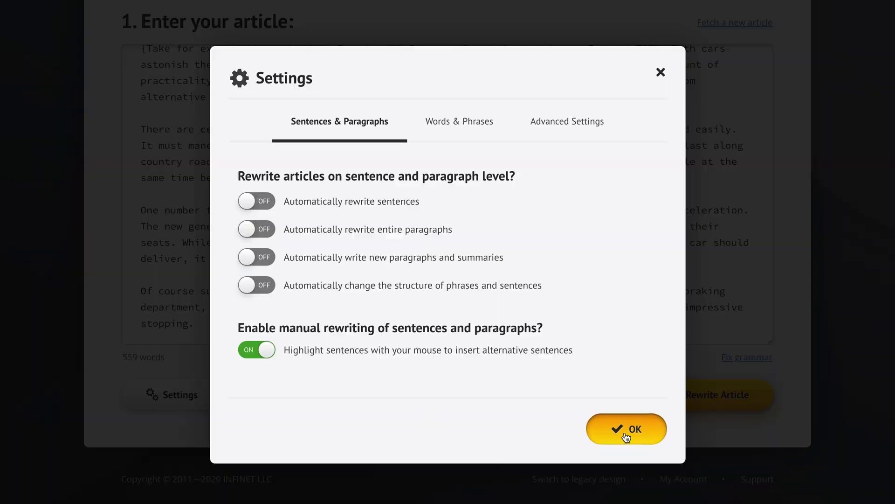
pyautogui.click(626, 437)
pyautogui.moveTo(141, 210); pyautogui.dragTo(749, 211)
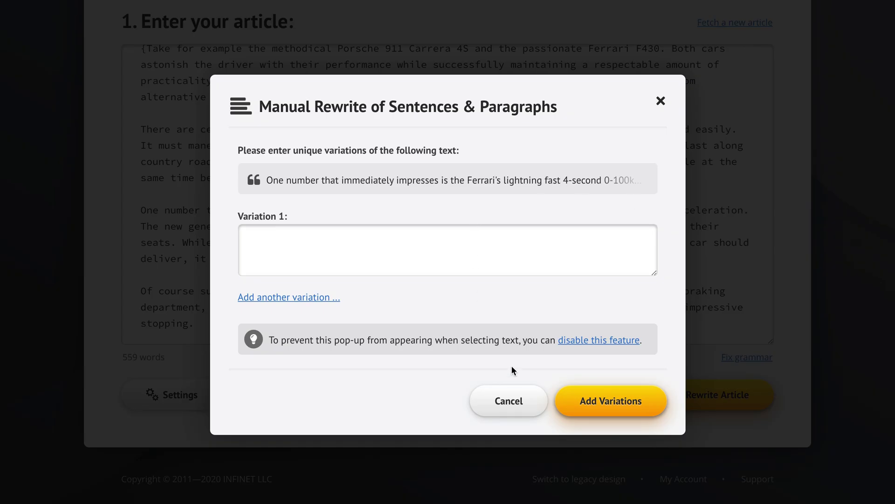
pyautogui.click(510, 404)
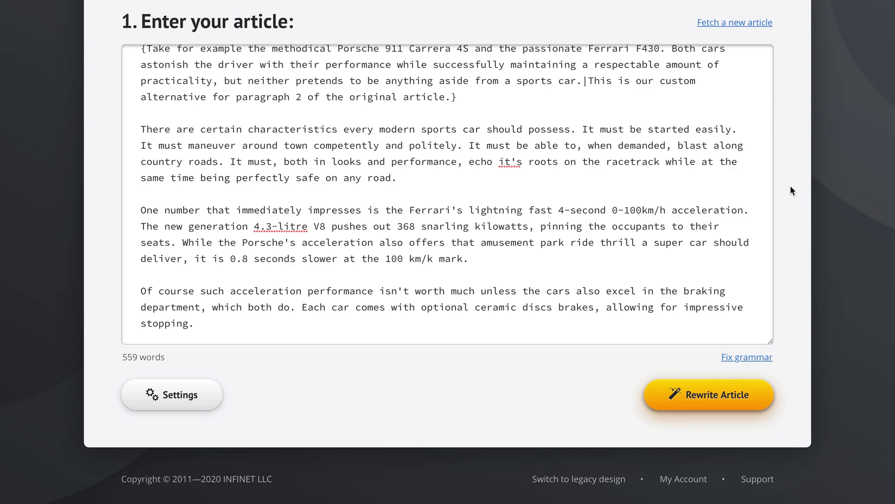